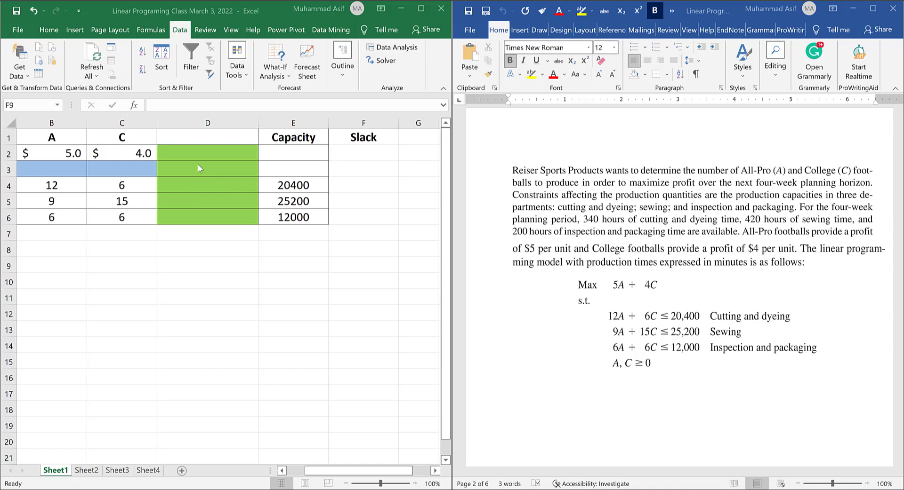
left_click(197, 150)
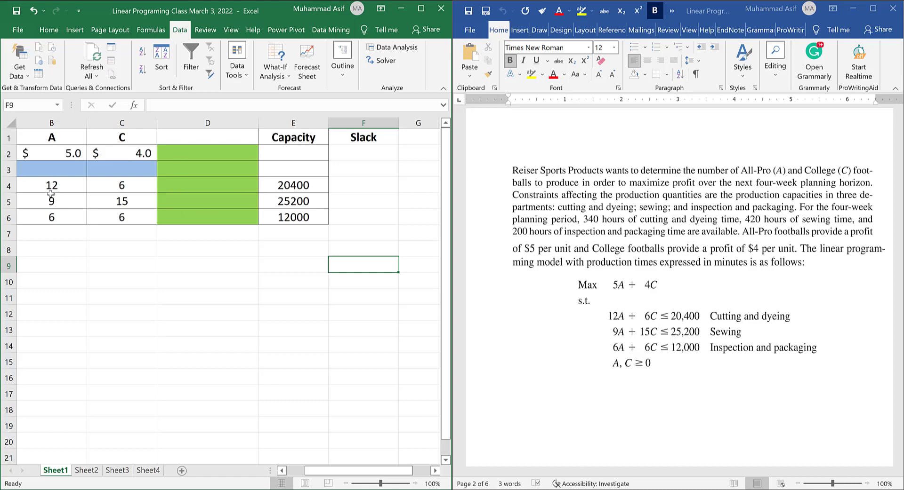
left_click(8, 202)
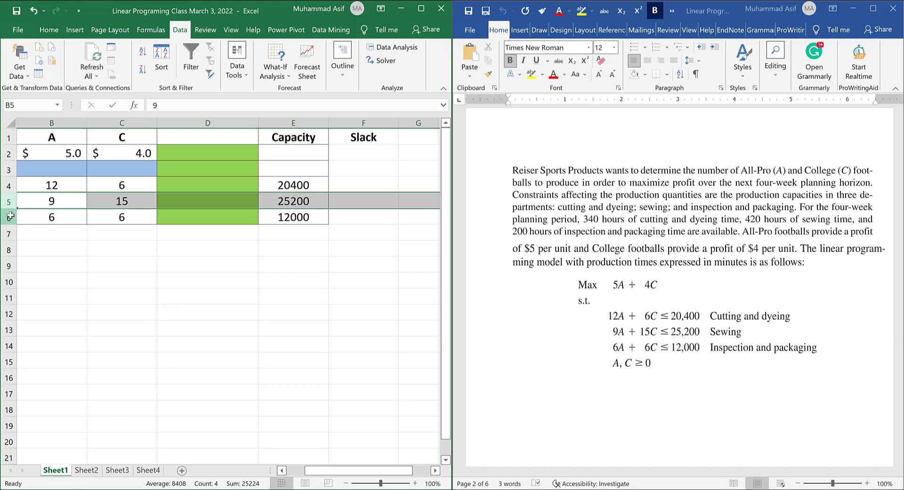
left_click(8, 218)
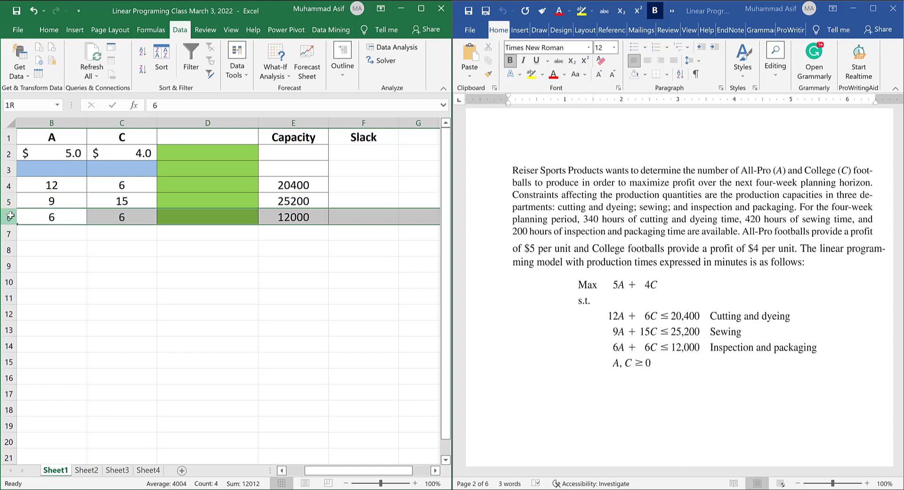
Enter the objective formula =B3*B2+C3*C2 in cell D2 to total profit from the decision variables.
left_click(207, 151)
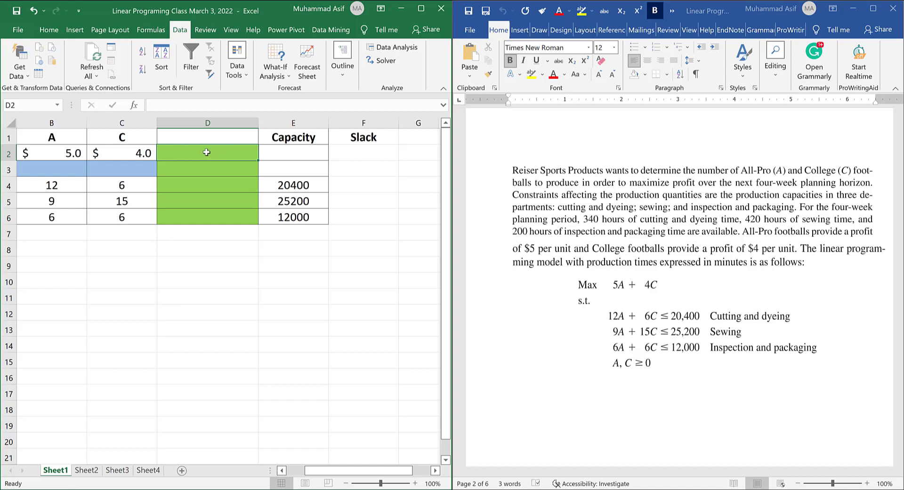
type("=")
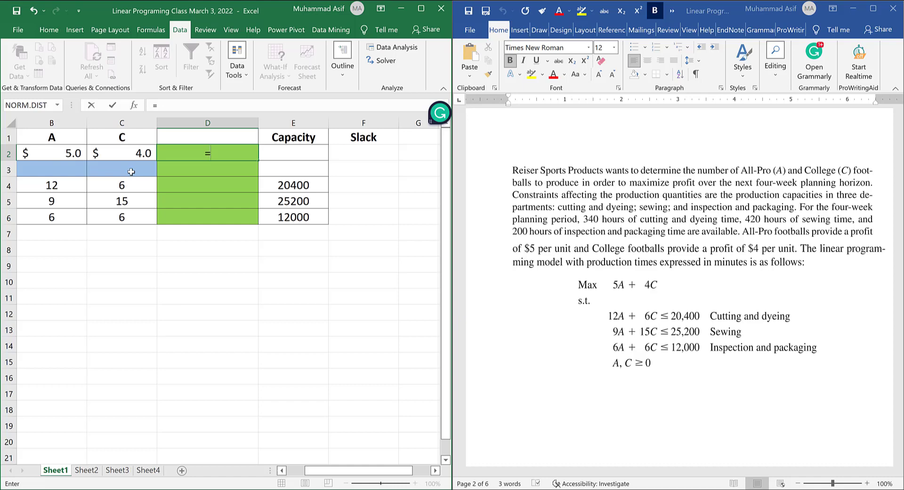
left_click(57, 172)
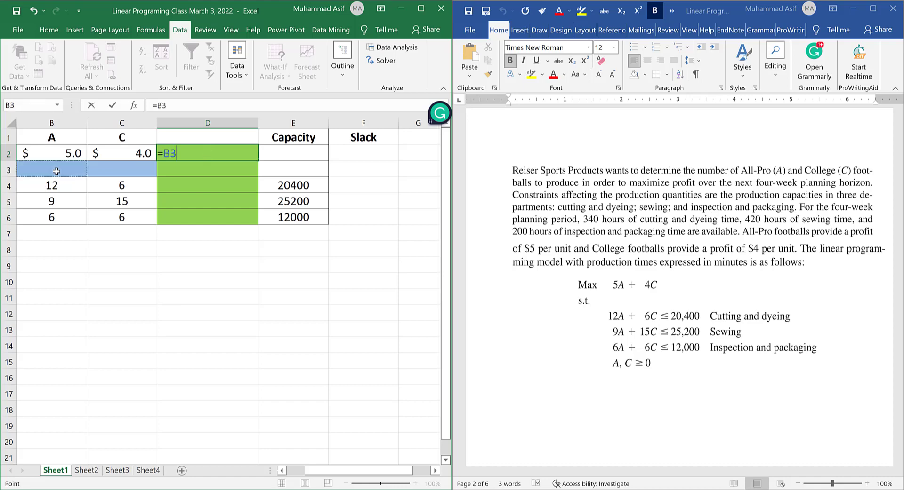
type("*")
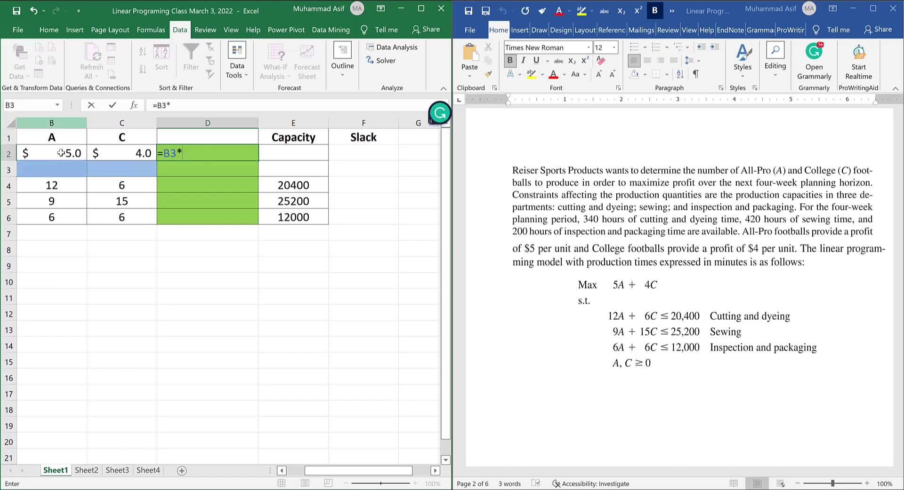
left_click(61, 153)
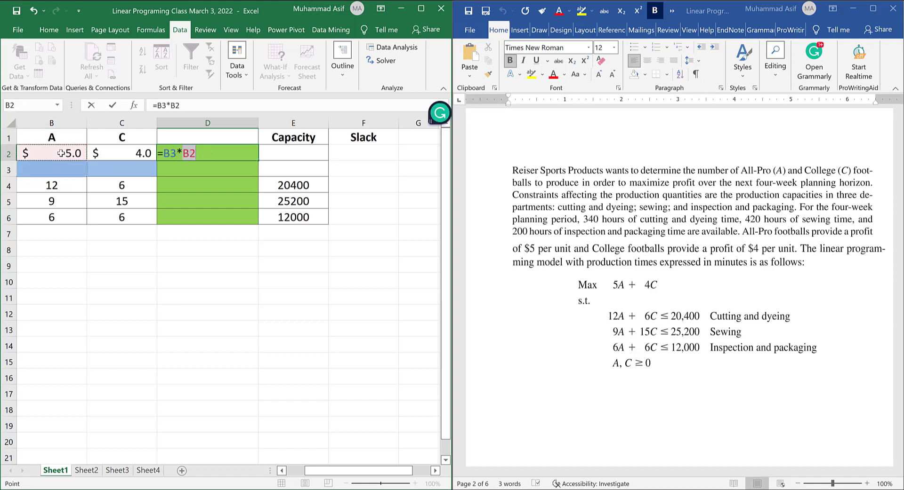
type("+")
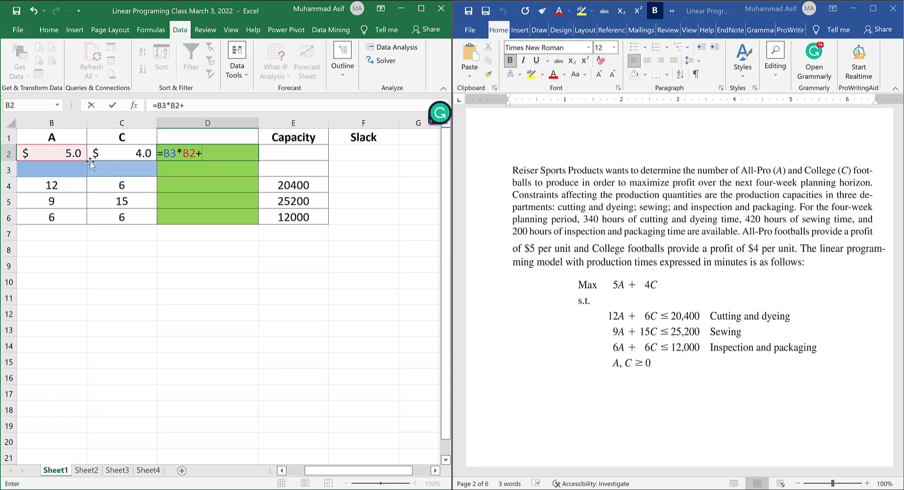
left_click(127, 172)
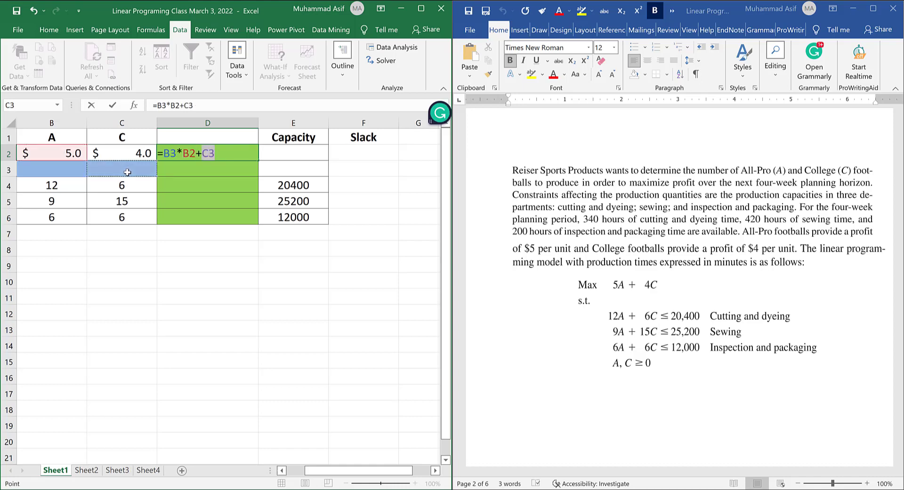
type("*")
left_click(130, 152)
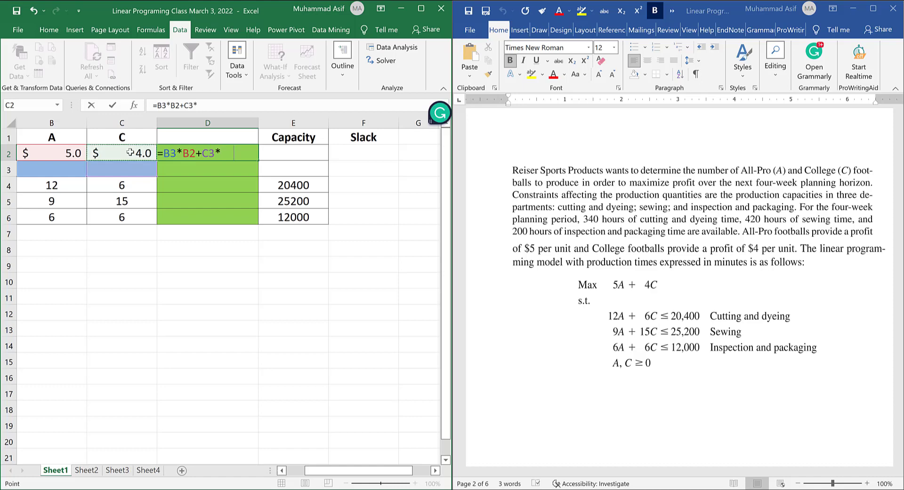
key("Return")
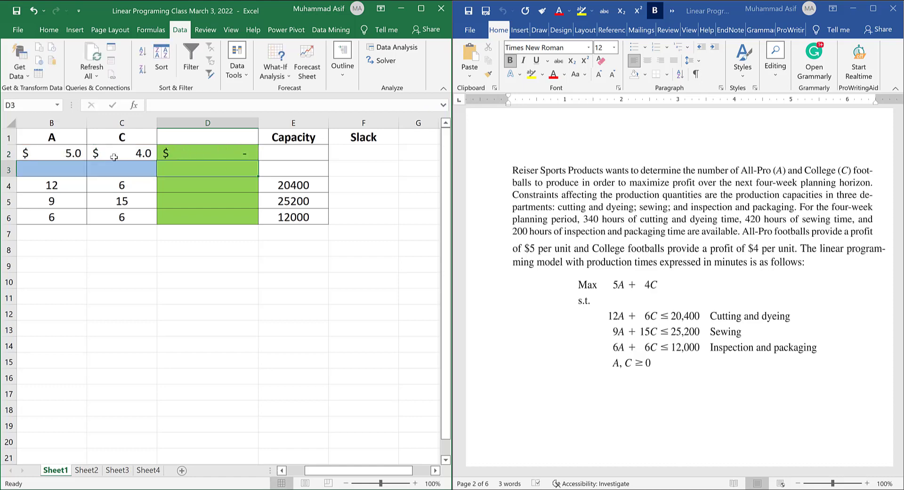
Enter =B4*$B$3+C4*$C$3 in D4 for cutting and dyeing usage, then fill it down through D6.
left_click(212, 188)
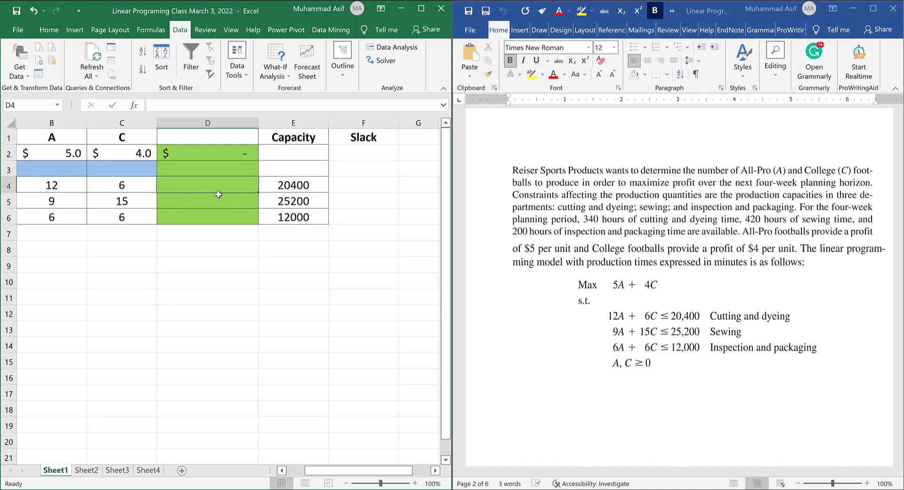
type("=")
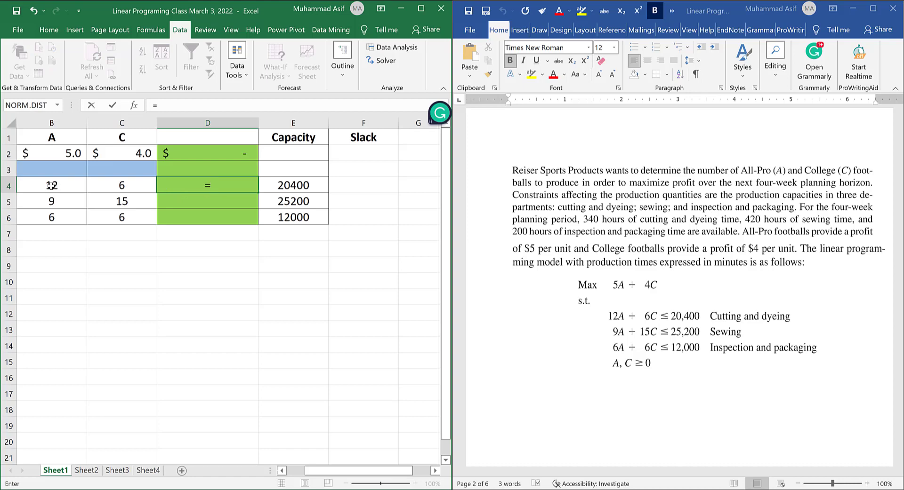
left_click(51, 185)
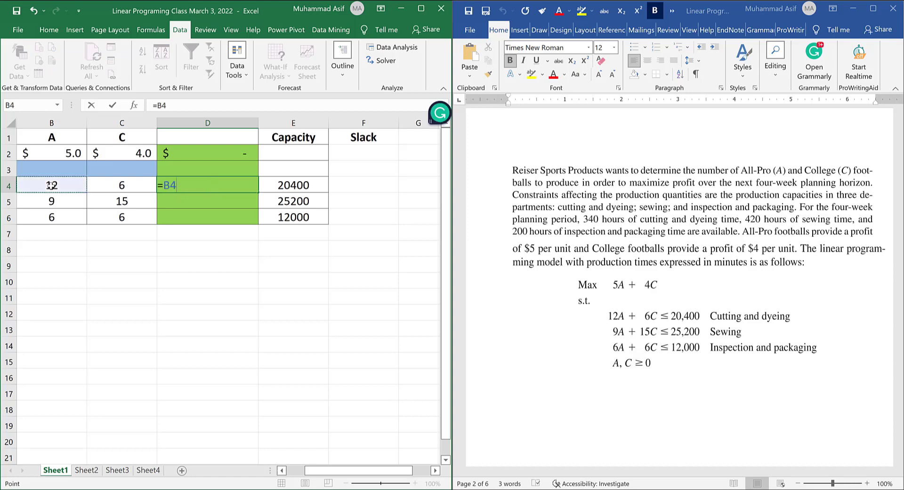
type("*")
left_click(53, 168)
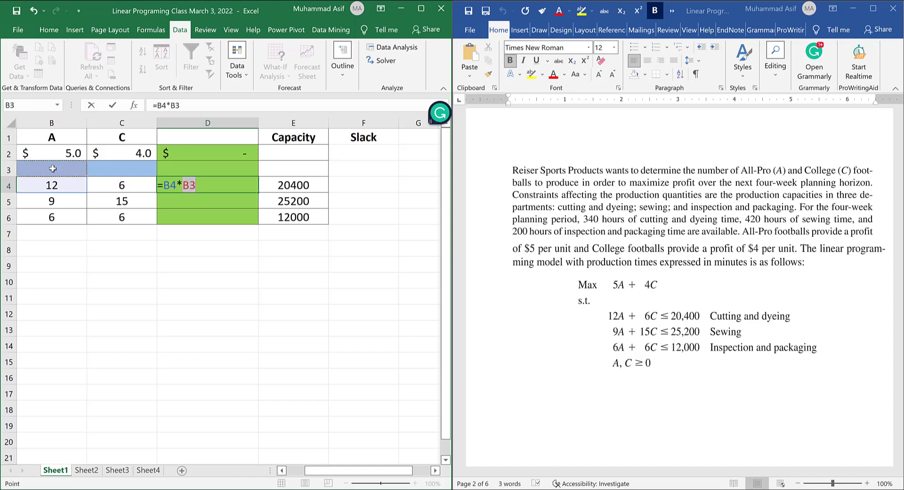
key("F4")
type("+")
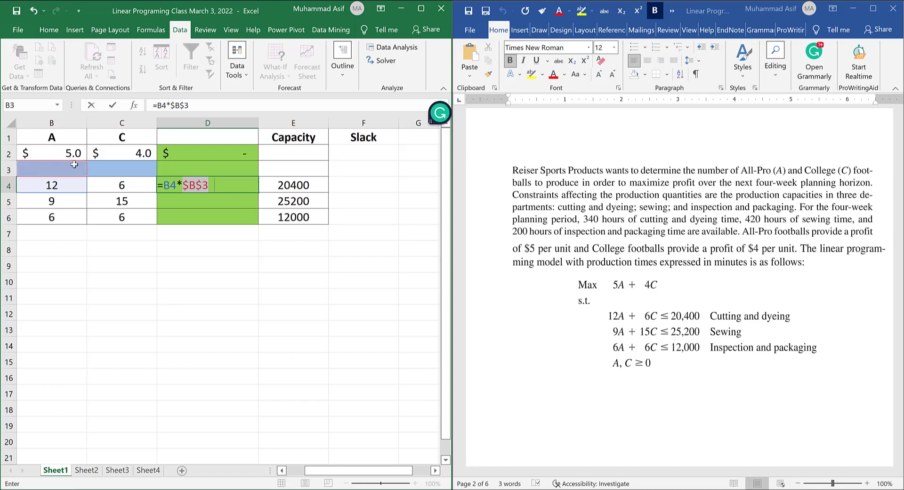
left_click(127, 187)
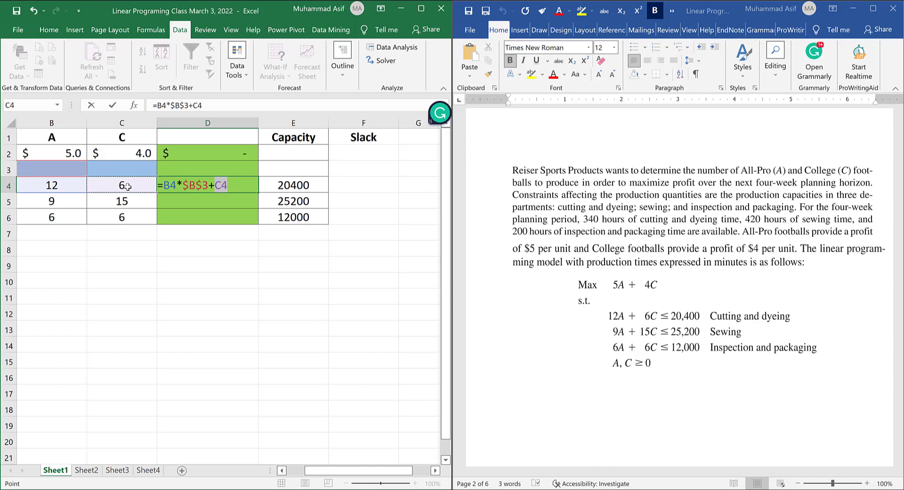
type("*")
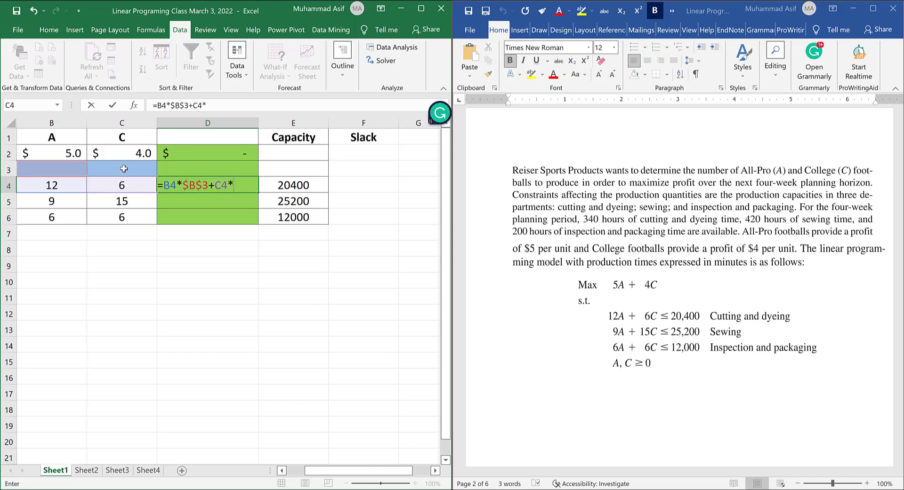
left_click(123, 168)
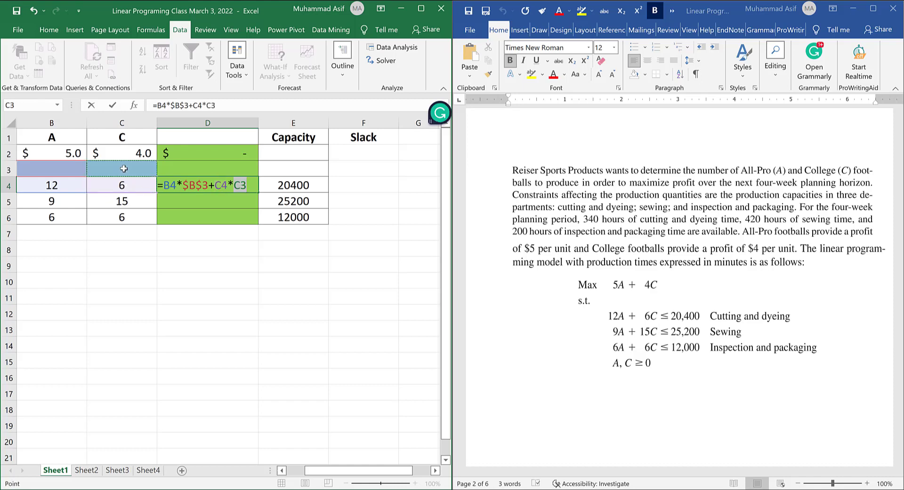
key("F4")
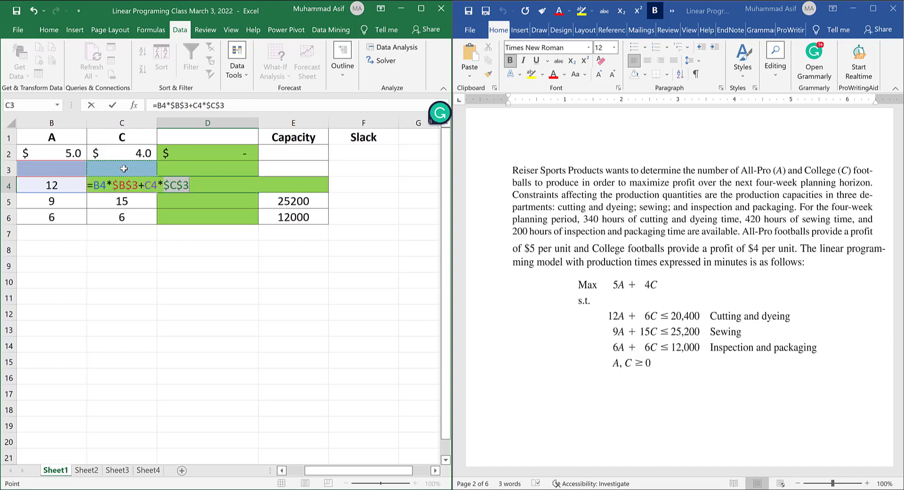
key("Return")
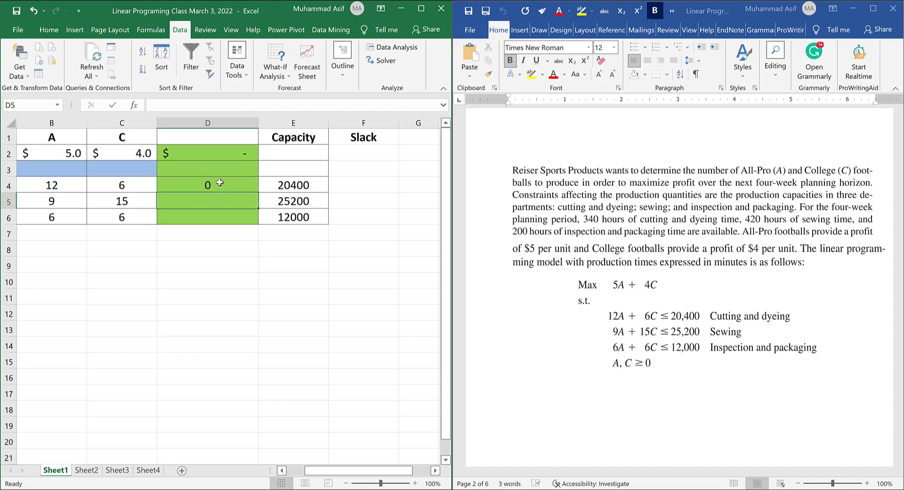
left_click(219, 184)
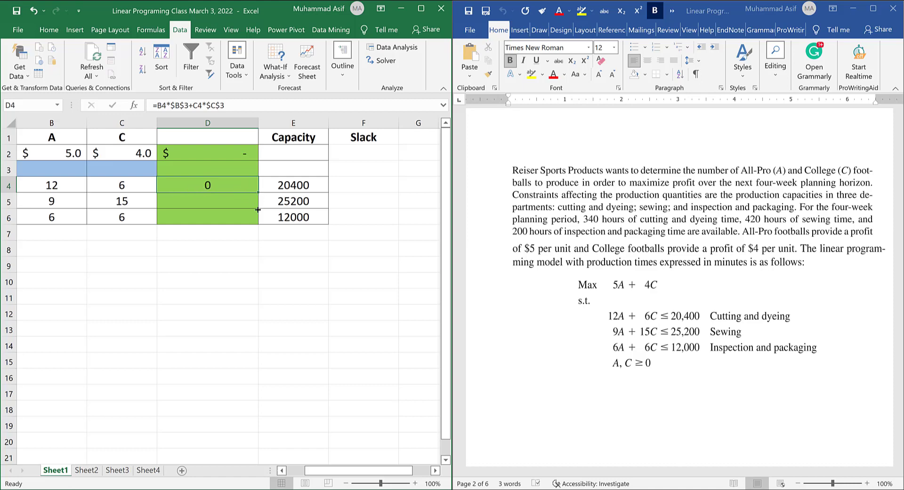
left_click_drag(257, 209, 252, 228)
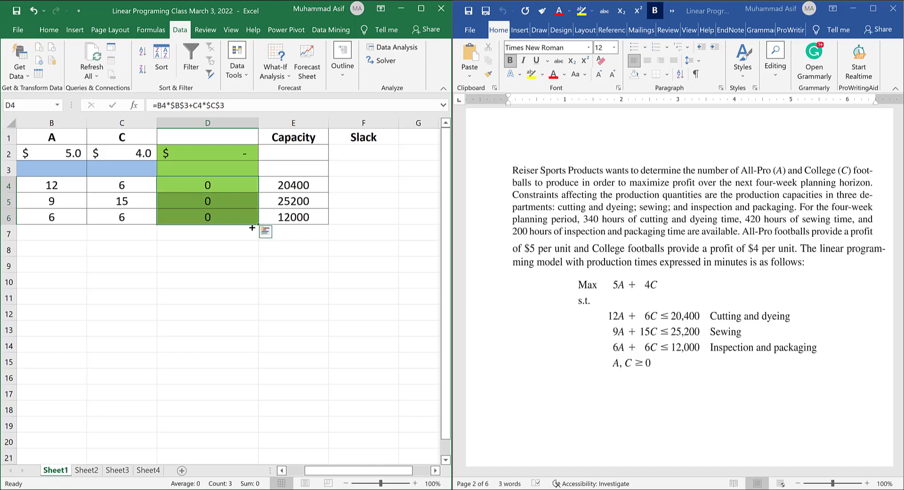
Review the objective formula in D2, the decision-variable cells B3 and C3, and the constraint formula in D4.
left_click(201, 152)
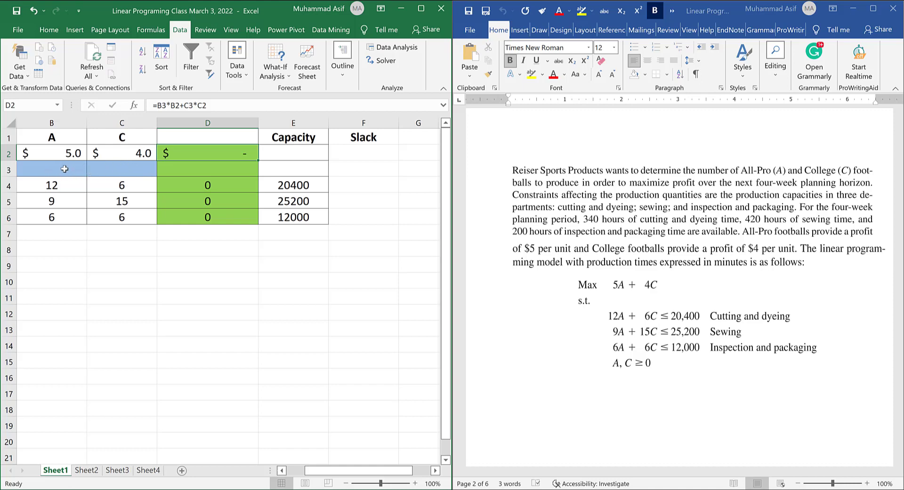
left_click(65, 169)
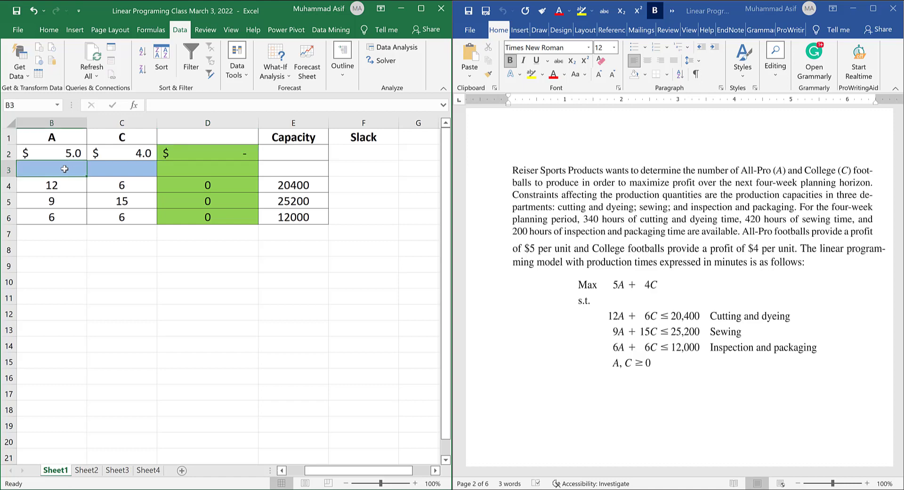
left_click(121, 169)
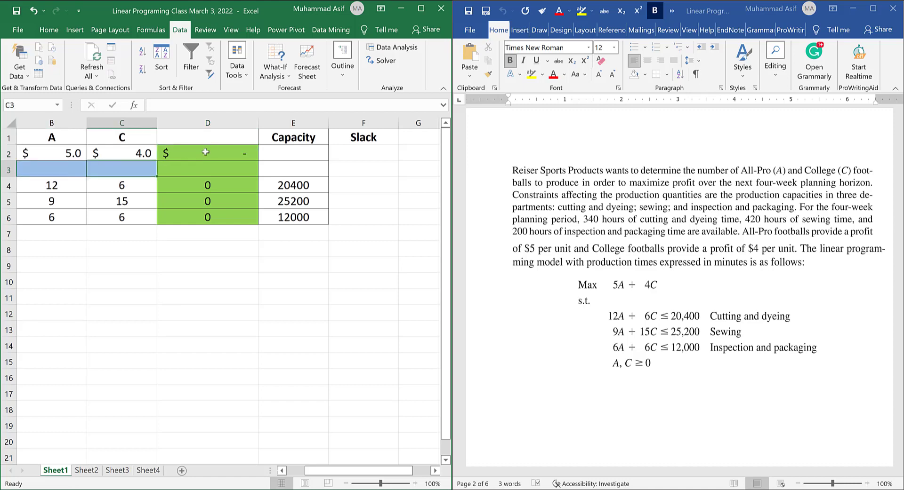
left_click(183, 156)
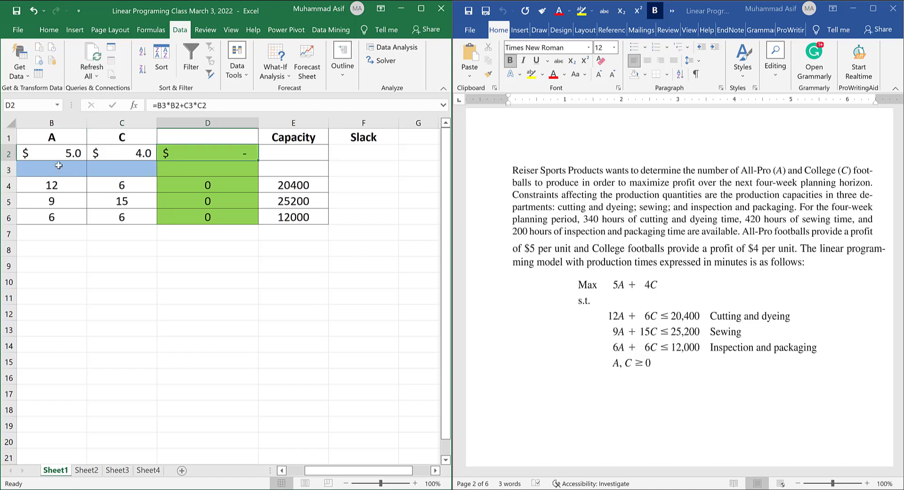
left_click(56, 169)
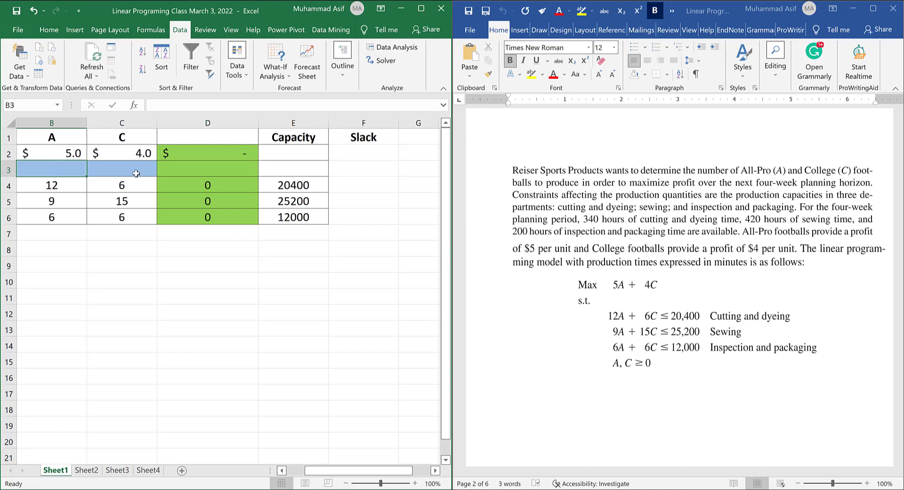
left_click(131, 171)
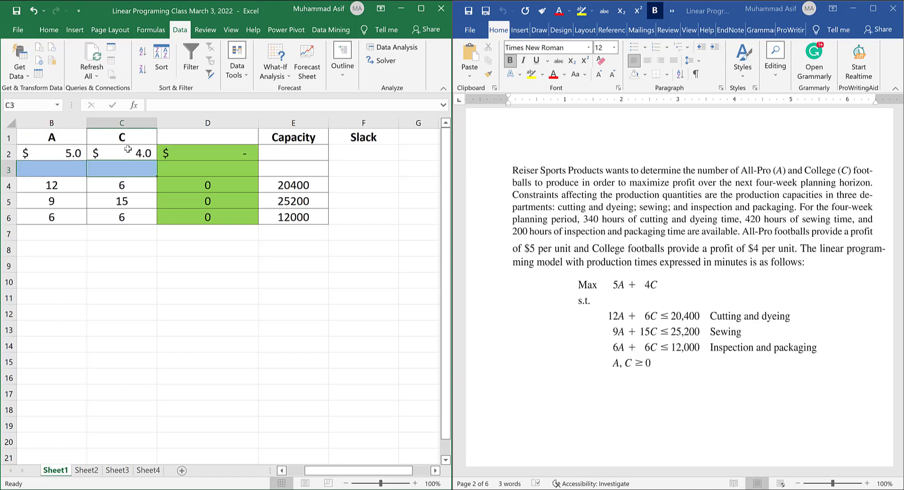
left_click(212, 155)
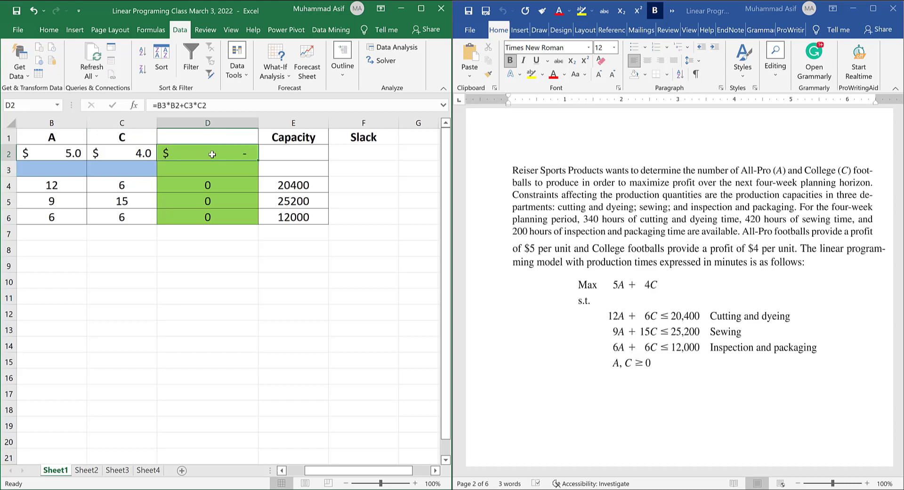
left_click(210, 185)
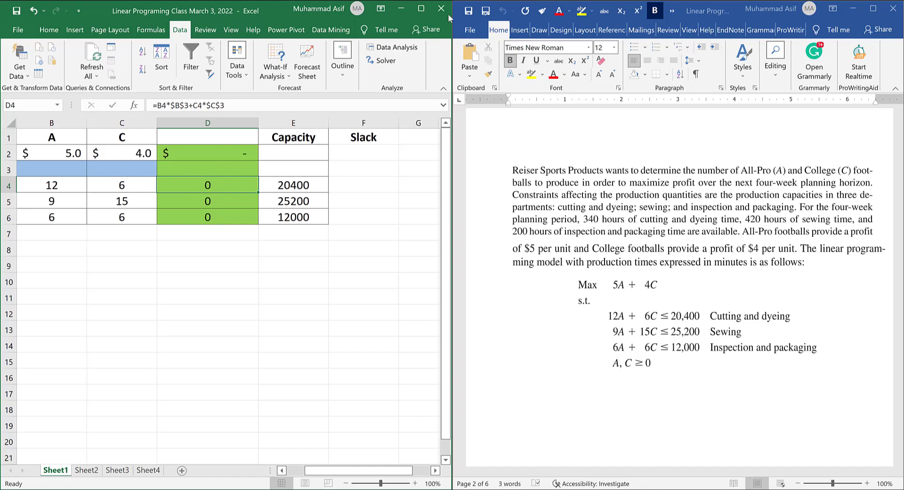
Maximize the workbook window and open the Solver Parameters dialog, moving it away from the model.
left_click(421, 8)
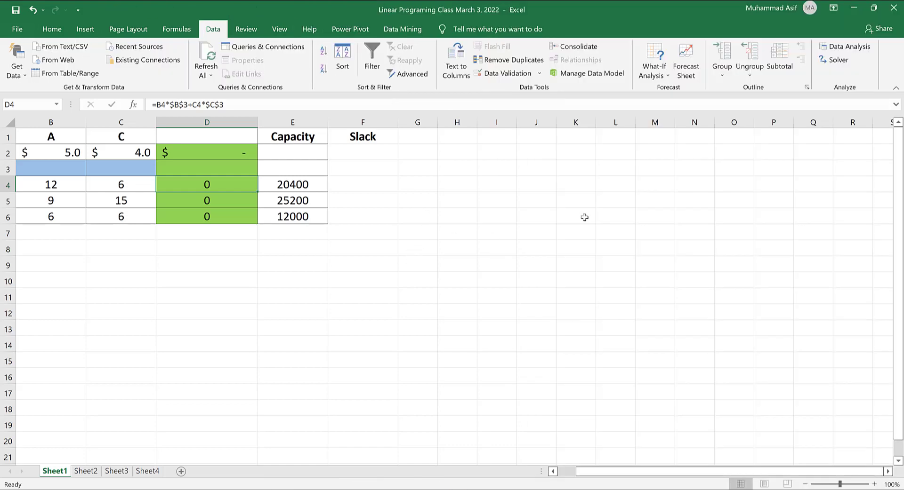
left_click(836, 61)
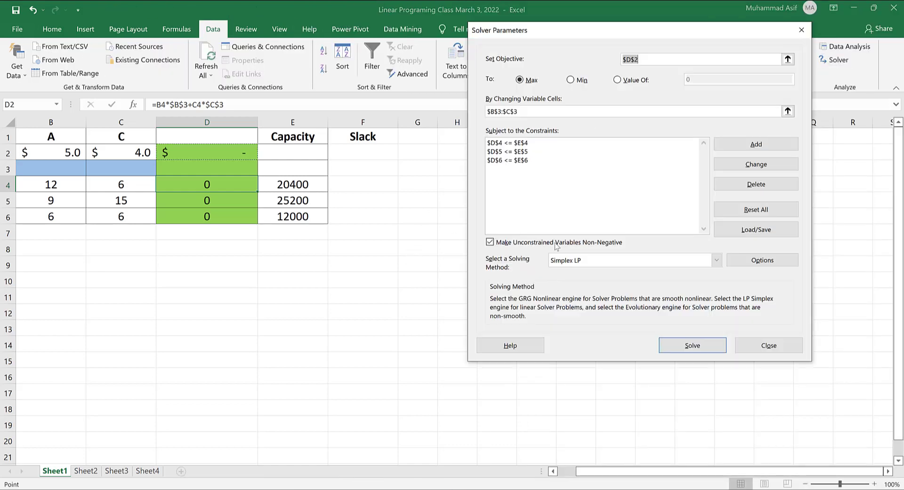
left_click_drag(586, 29, 453, 195)
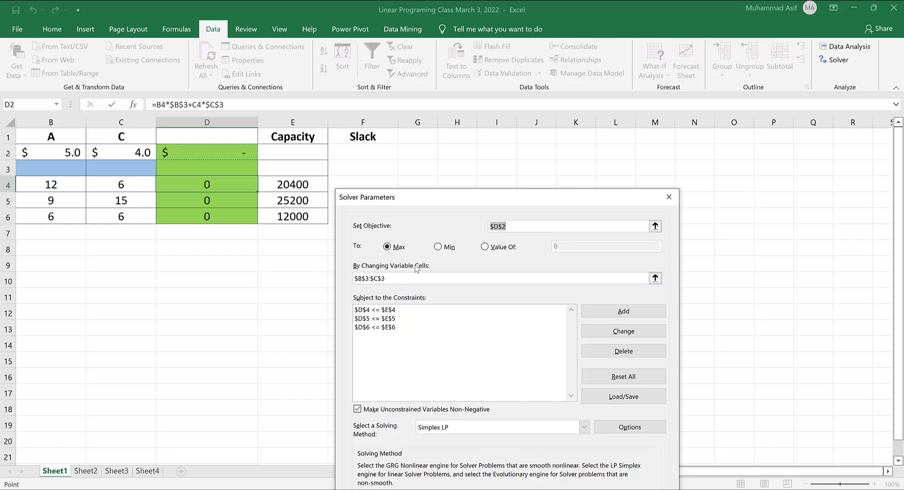
Set the changing variable cells to $B$3:$C$3, solve the model, and keep the Solver solution.
left_click_drag(393, 278, 349, 280)
key("BackSpace")
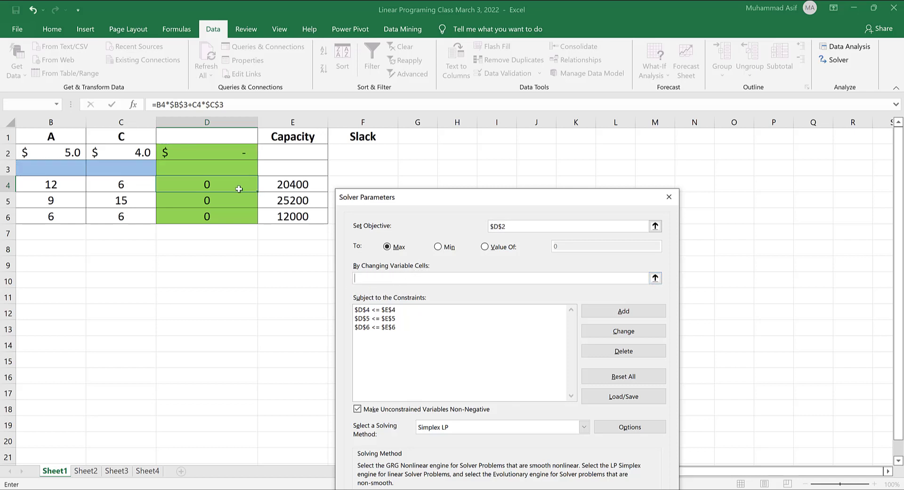
left_click_drag(45, 170, 95, 169)
left_click_drag(432, 202, 431, 190)
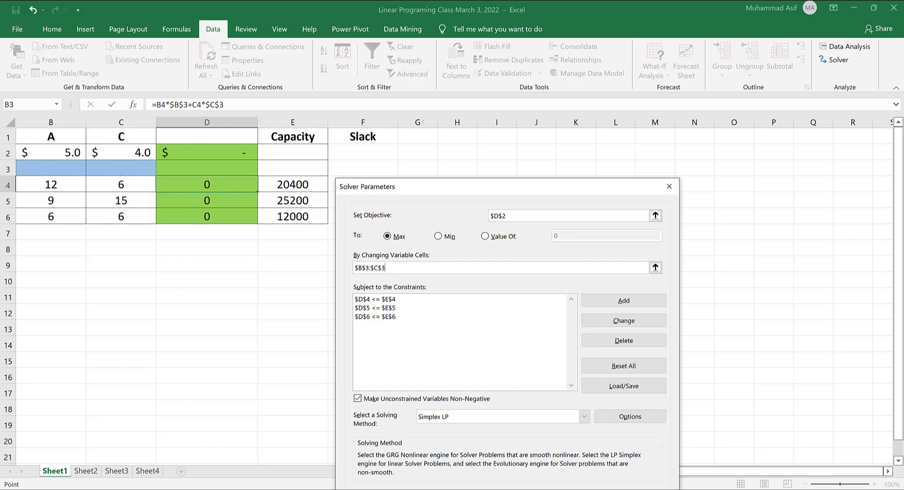
key("Return")
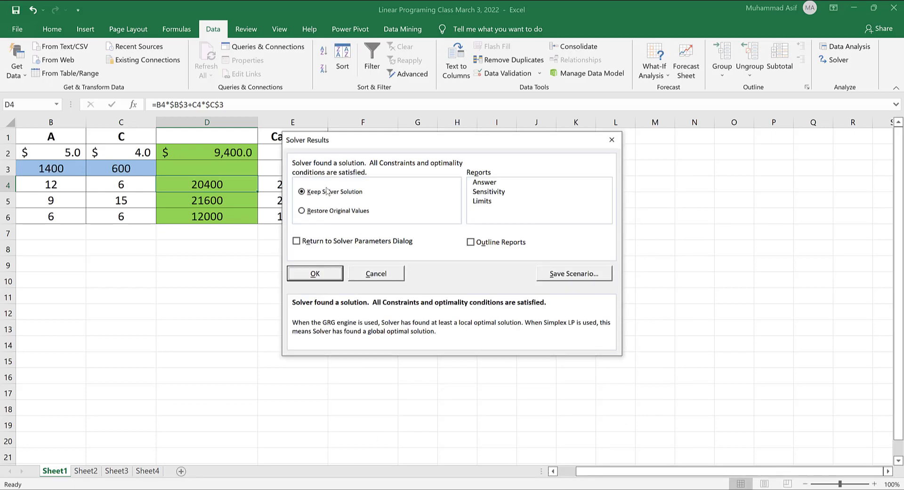
left_click(315, 274)
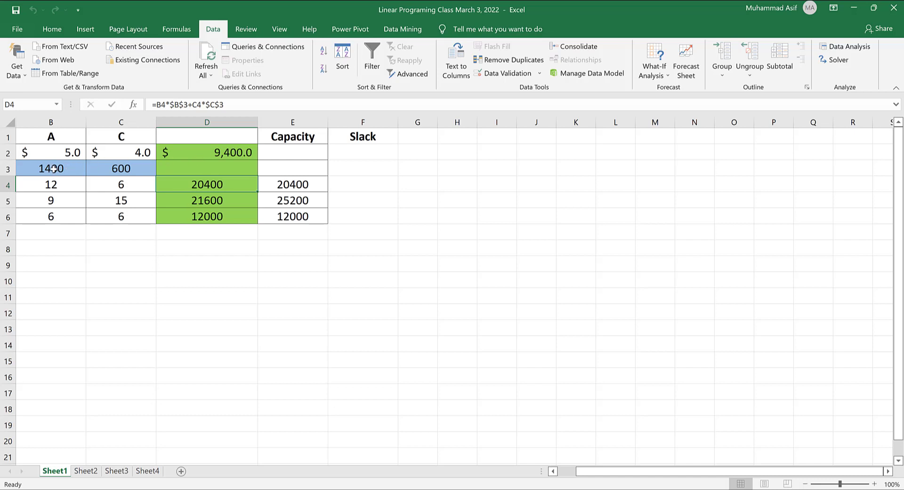
Review the solved decision values in B3 and C3 and the resource usage formulas in column D.
left_click(53, 168)
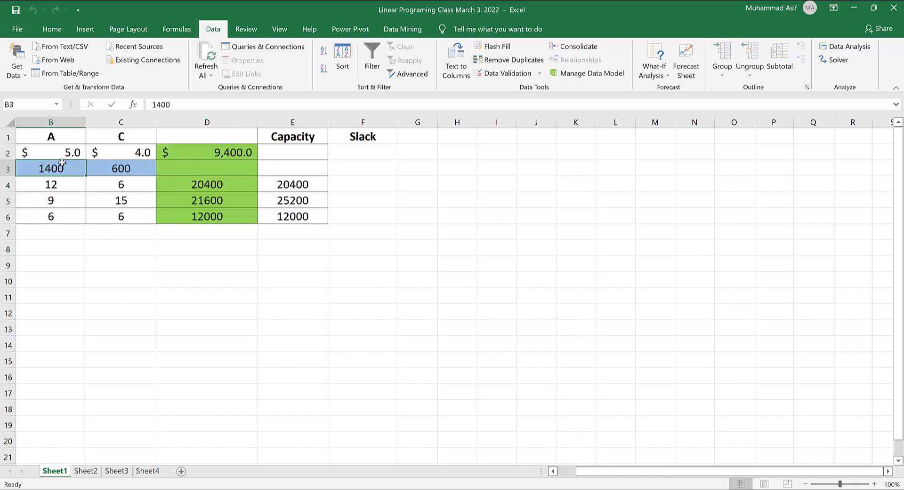
left_click(122, 169)
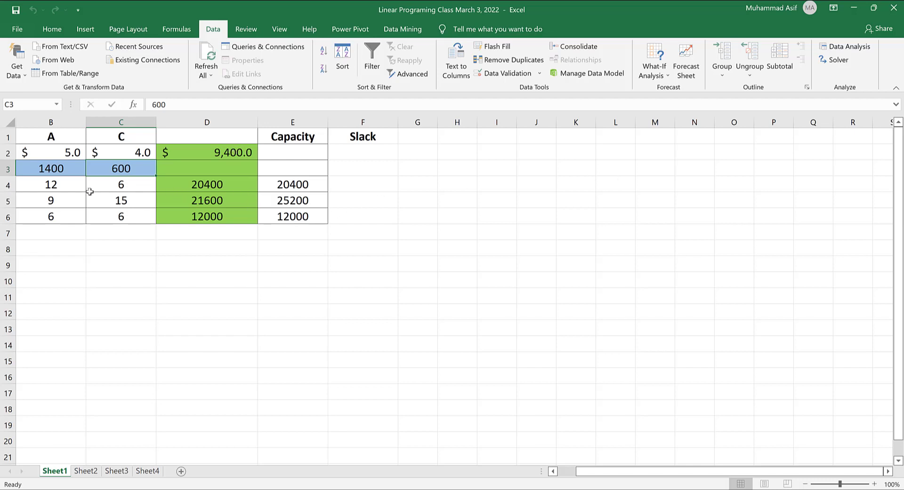
left_click(208, 186)
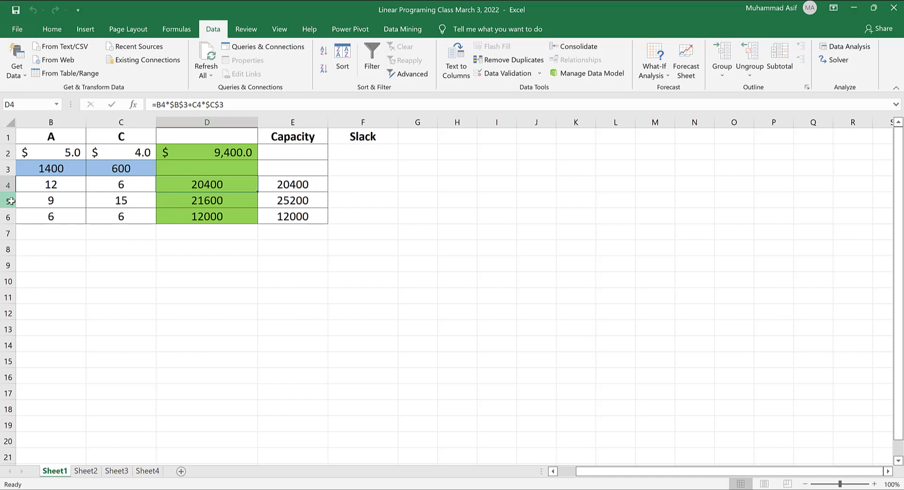
left_click(9, 201)
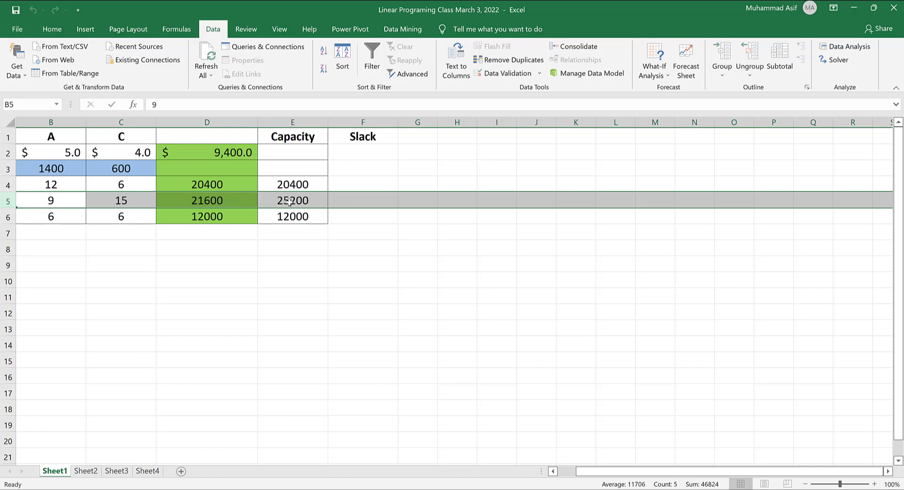
left_click(201, 218)
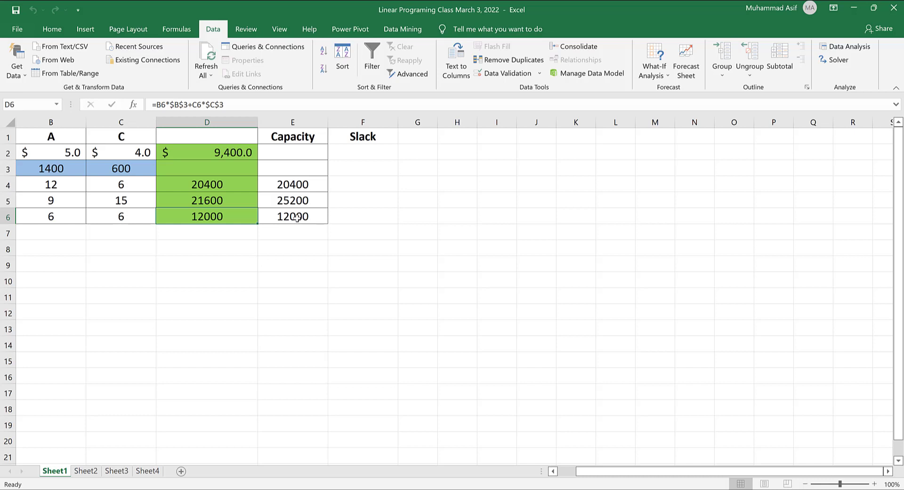
Enter the slack formula =E4-D4 in F4 and fill it down through F6.
left_click(360, 184)
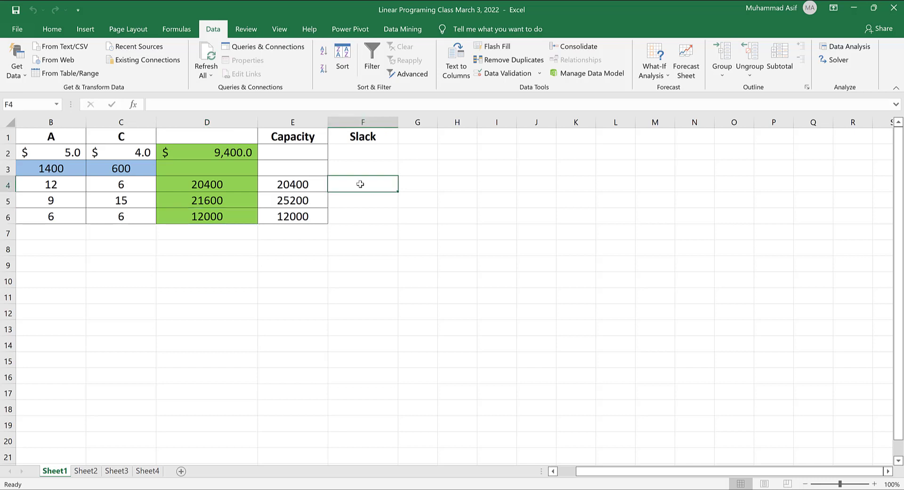
type("=")
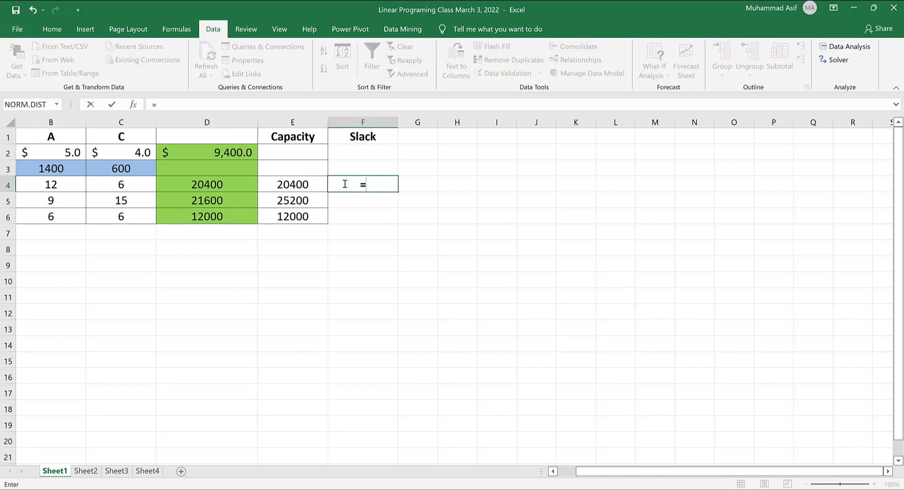
left_click(291, 185)
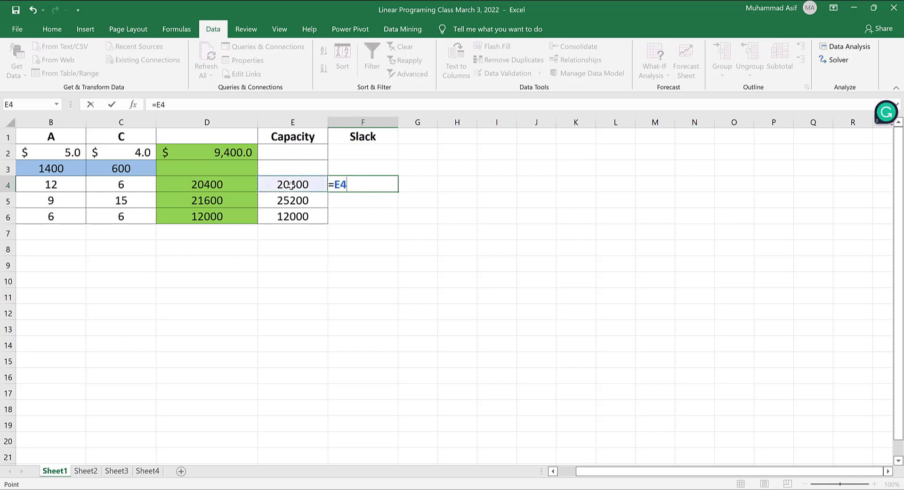
type("-")
left_click(210, 185)
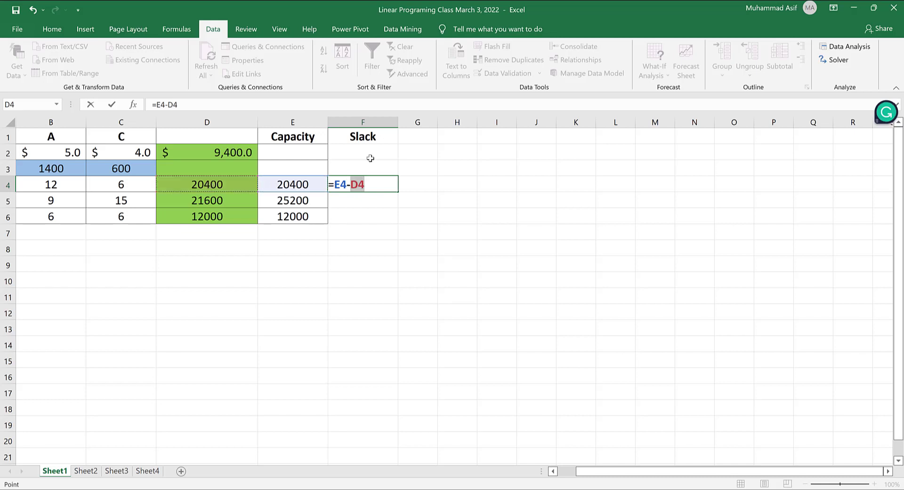
key("Return")
key("Up")
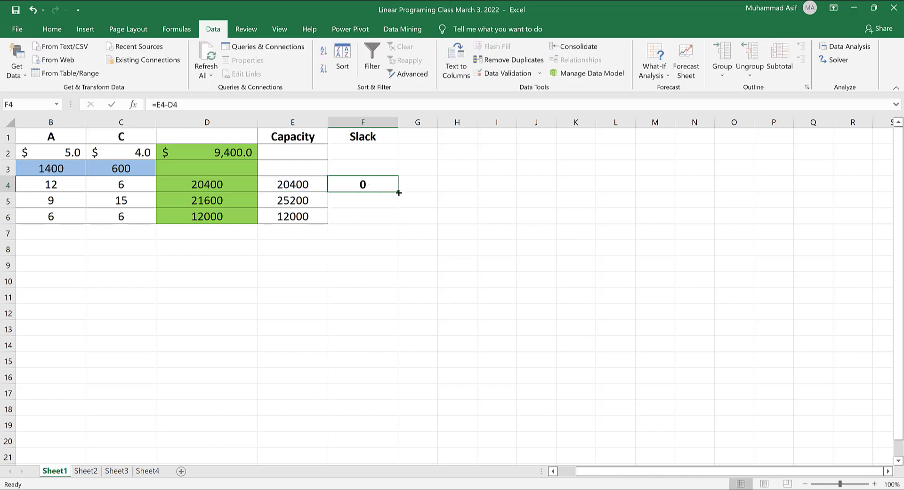
left_click_drag(398, 192, 388, 228)
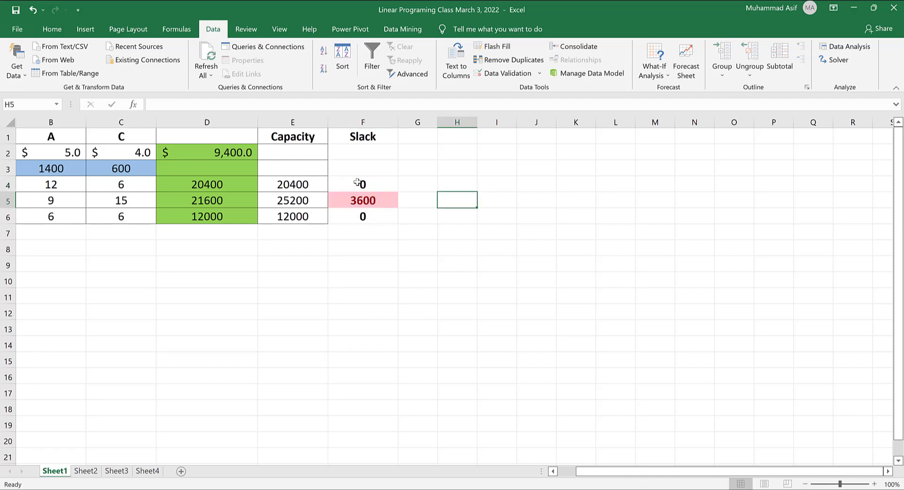
Clear the conditional formatting rules from the slack cells F4:F6.
left_click_drag(357, 184, 358, 217)
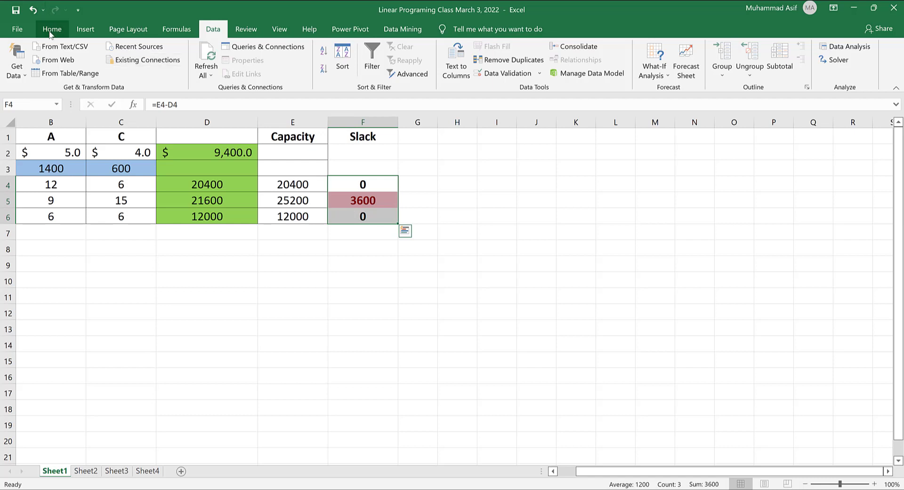
scroll(408, 88, "up", 4)
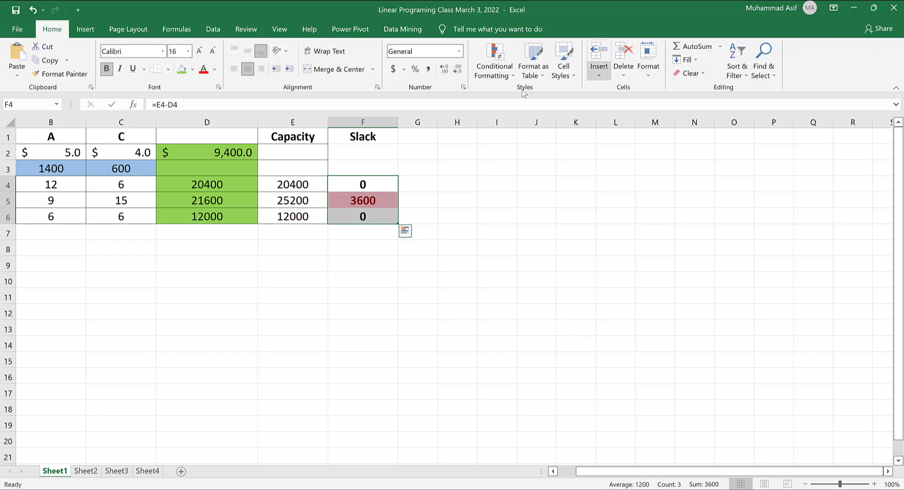
left_click(500, 77)
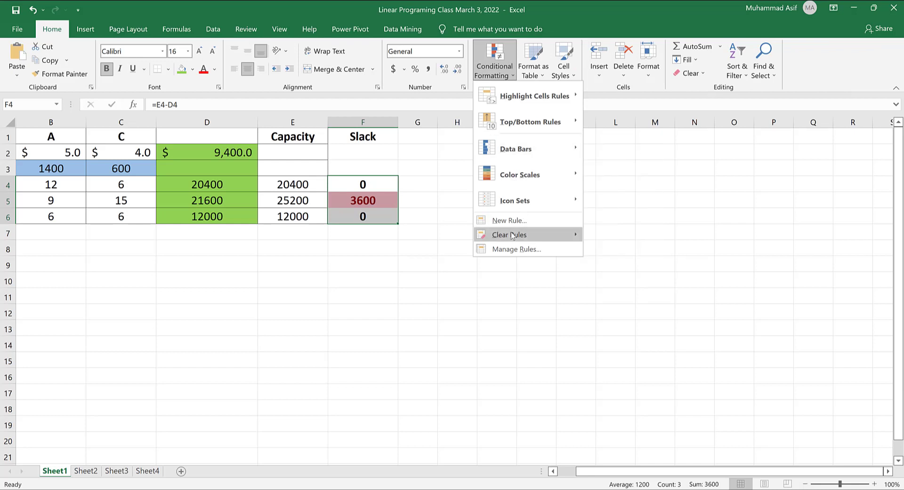
mouse_move(512, 237)
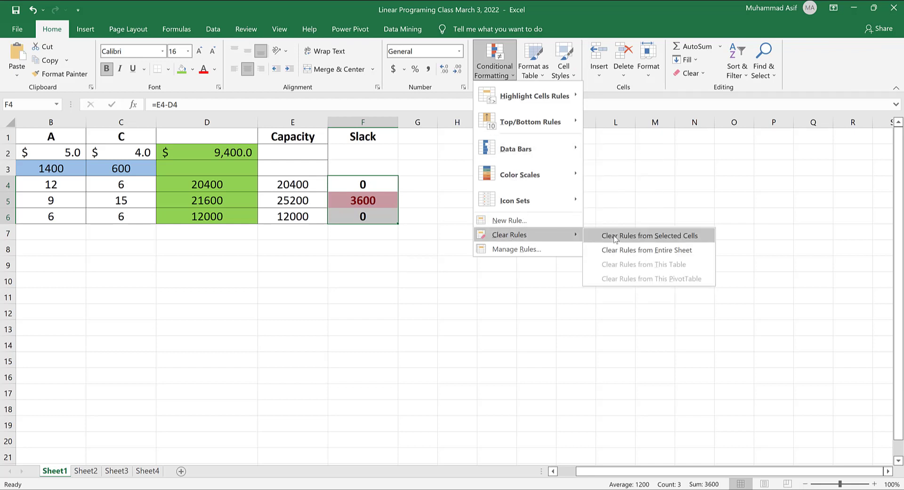
left_click(625, 251)
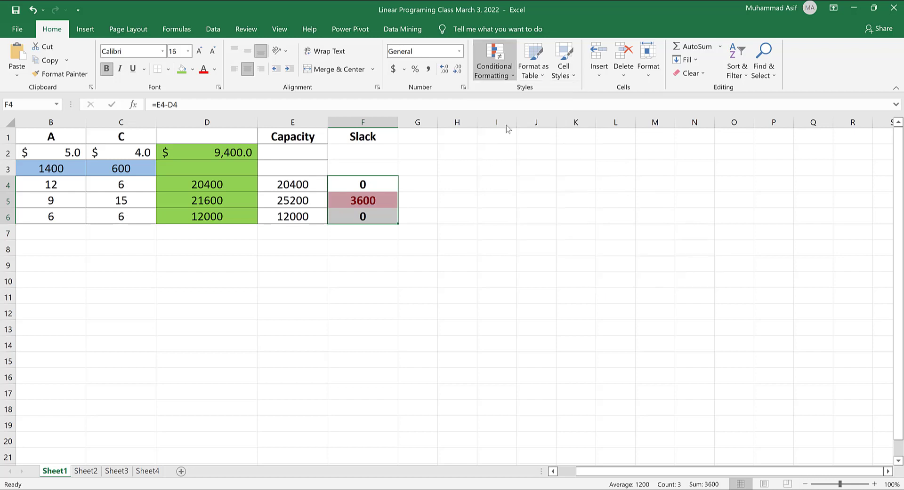
Highlight slack cells greater than 0 with Light Red Fill with Dark Red Text.
left_click(510, 75)
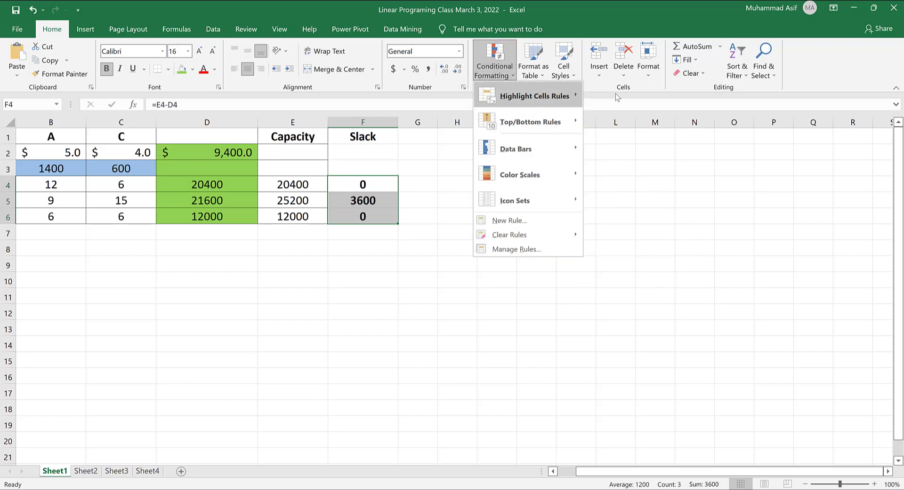
mouse_move(555, 96)
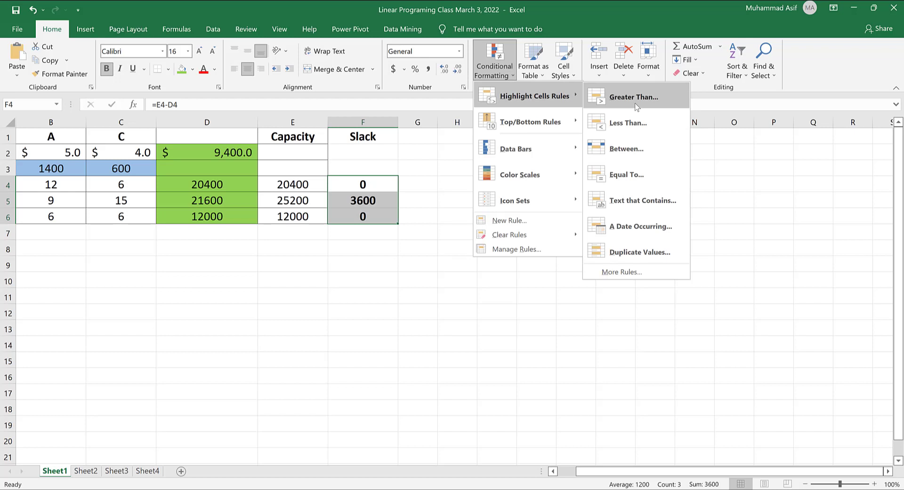
left_click(637, 98)
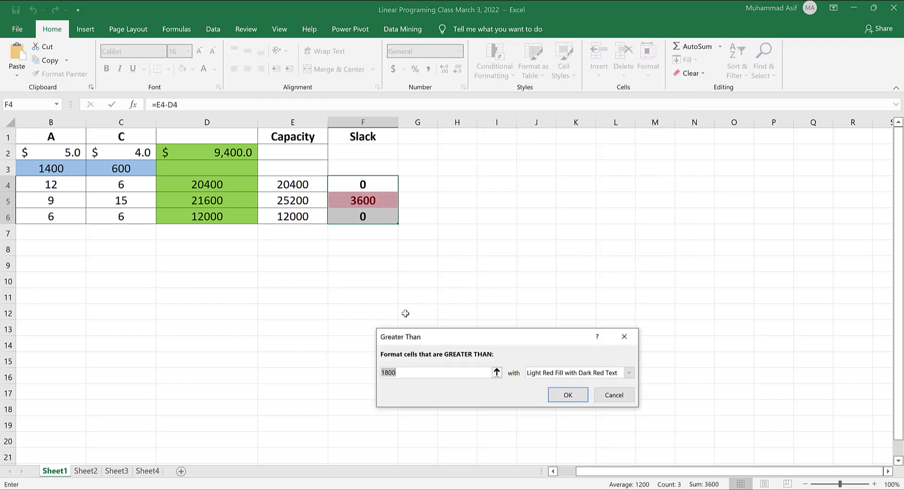
type("0")
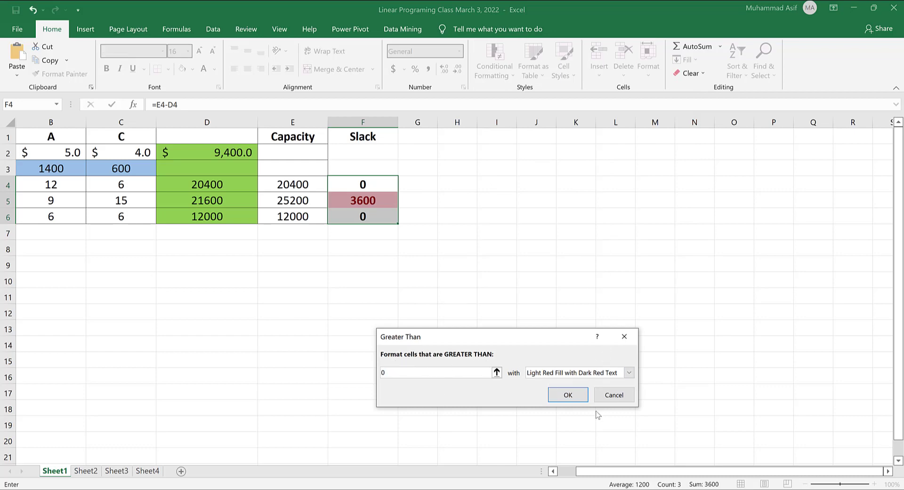
left_click(571, 397)
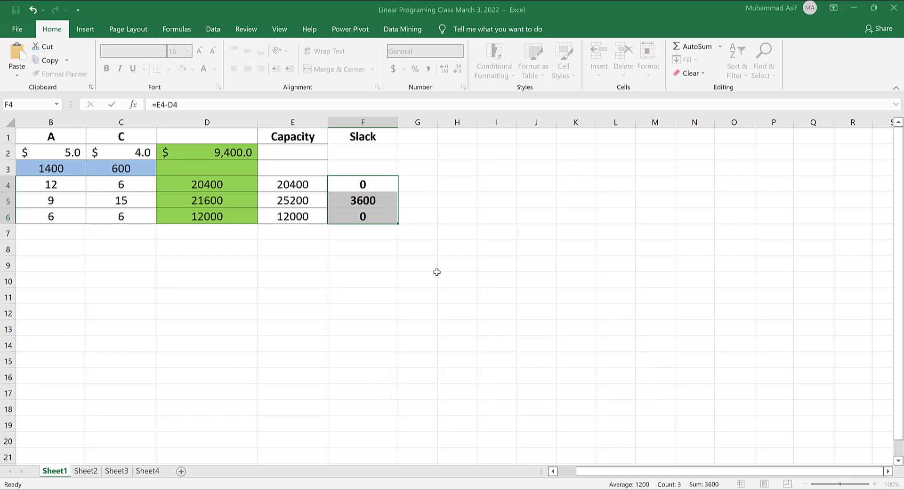
left_click(419, 262)
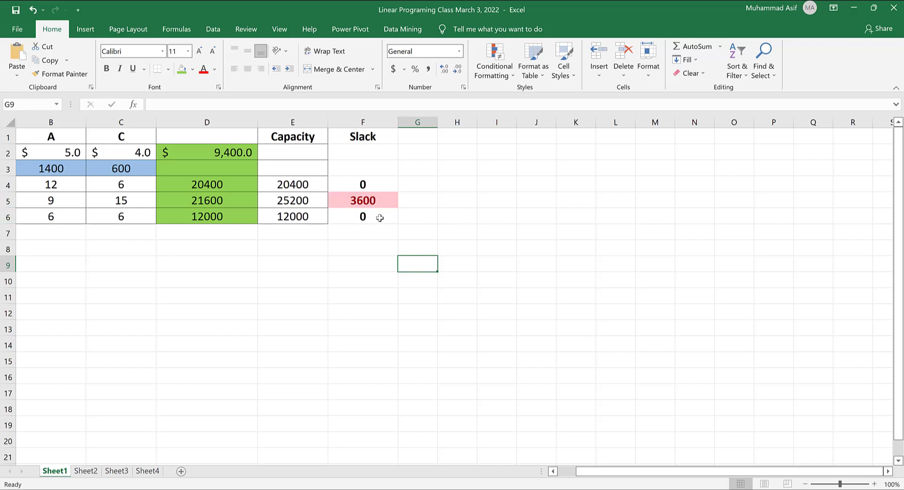
left_click(8, 201)
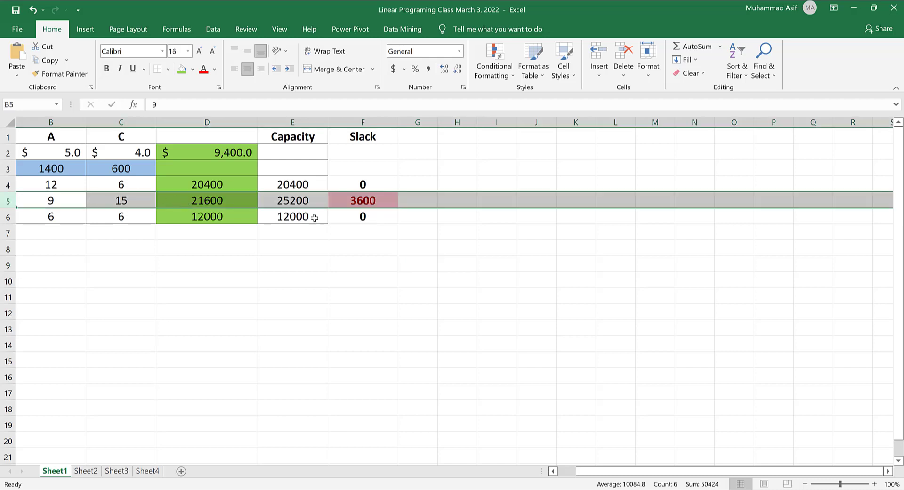